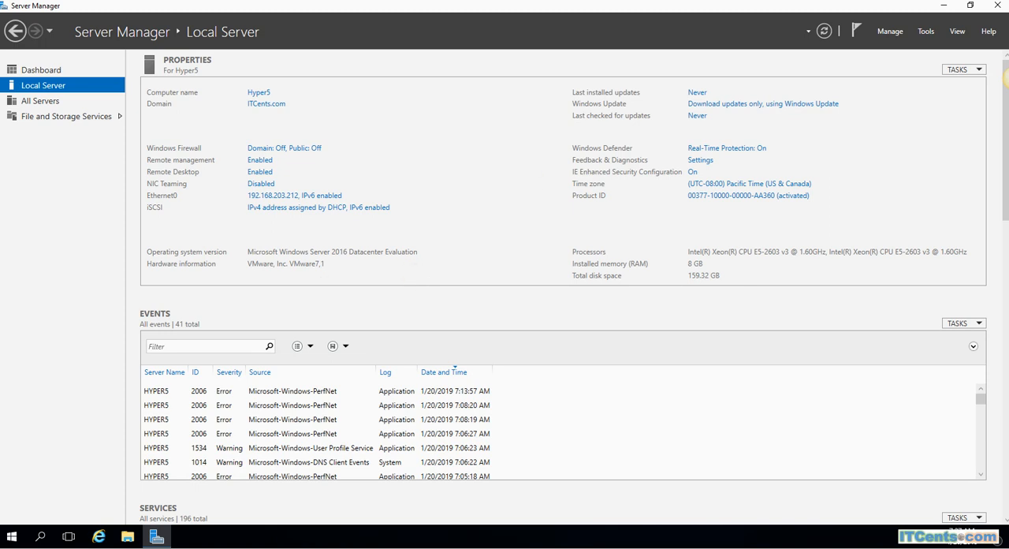
Start adding roles and features, keeping the default installation type and the Hyper5.ITCents.com server as the destination
left_click(889, 32)
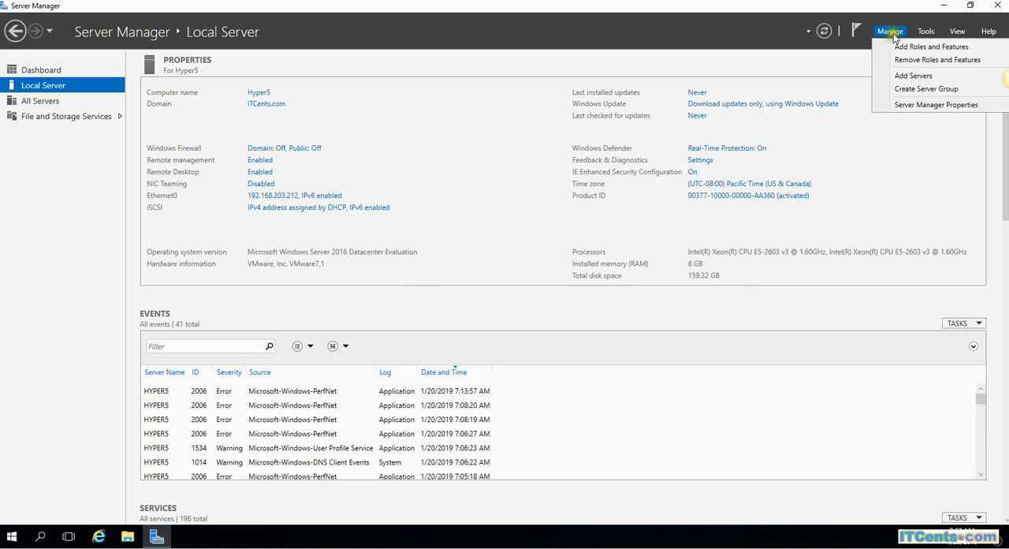
left_click(905, 46)
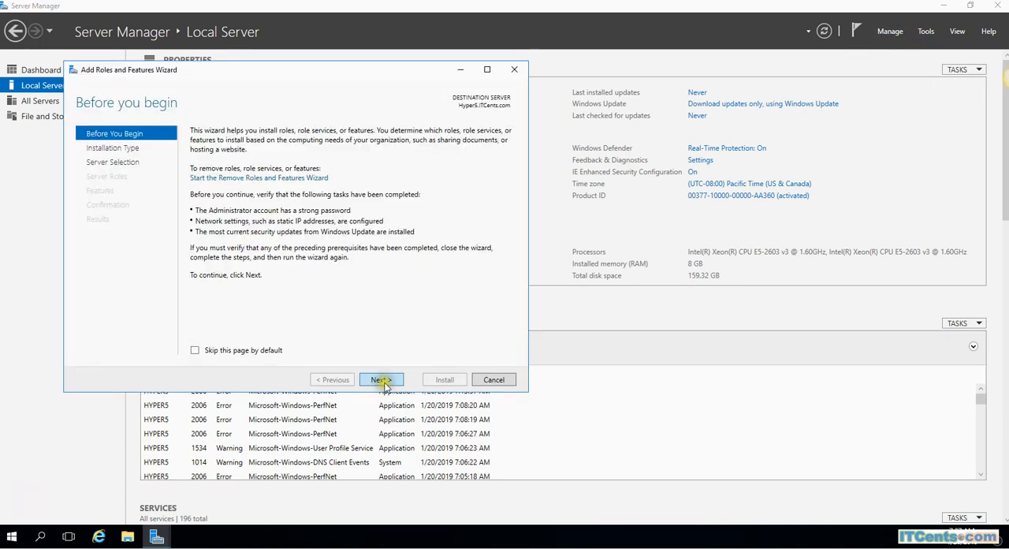
left_click(381, 380)
left_click(381, 380)
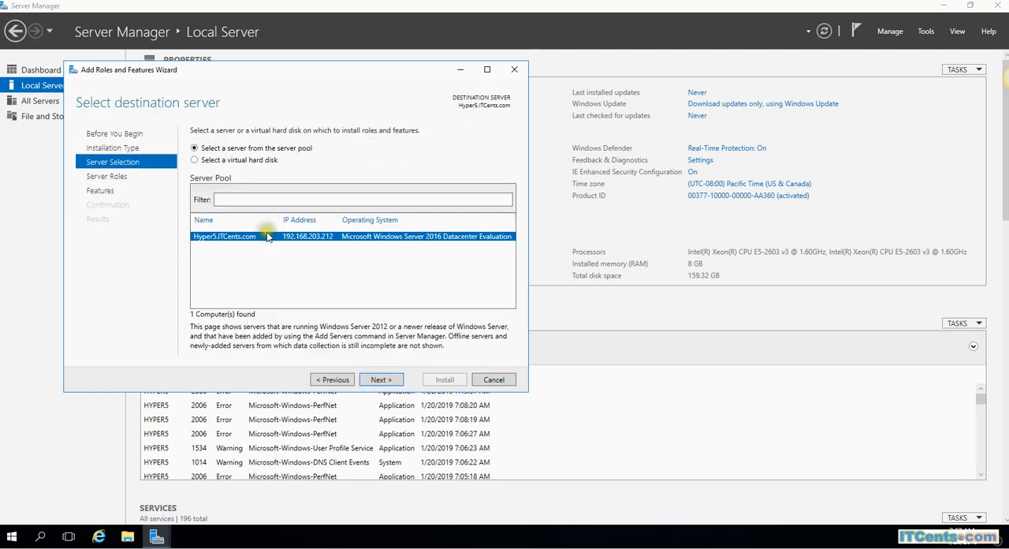
left_click(380, 379)
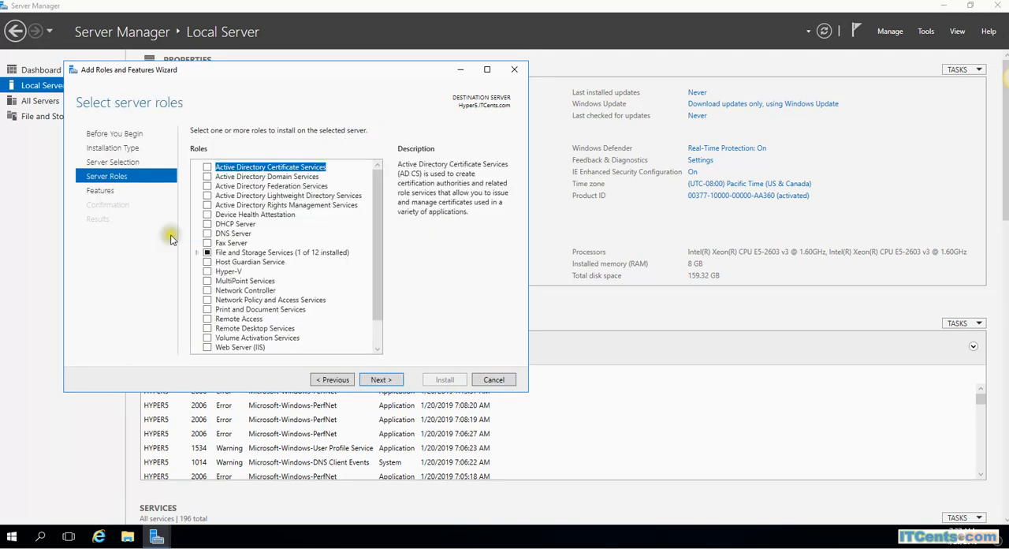
Select the Hyper-V role with its required management tools and proceed to the virtual switch settings without extra features
left_click(207, 271)
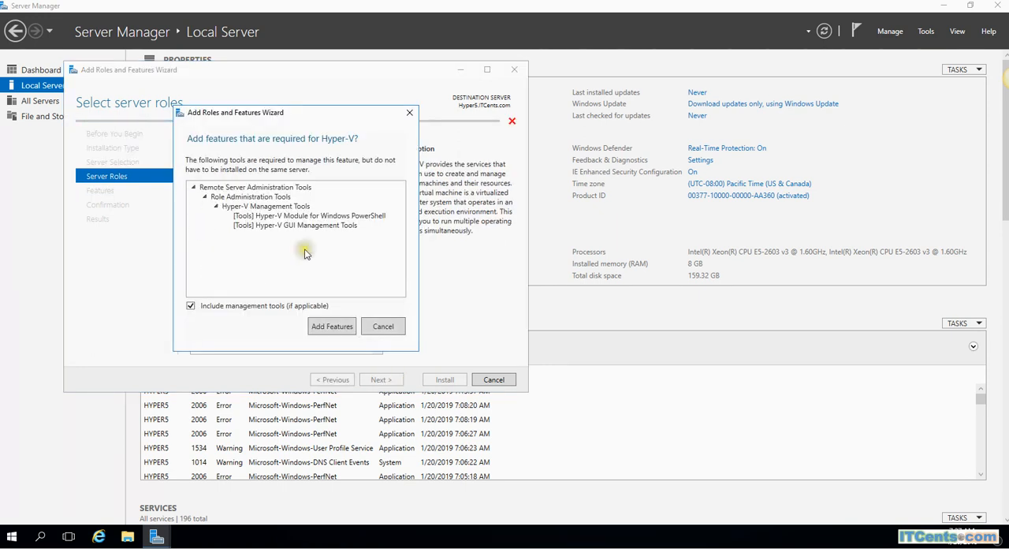
left_click(329, 327)
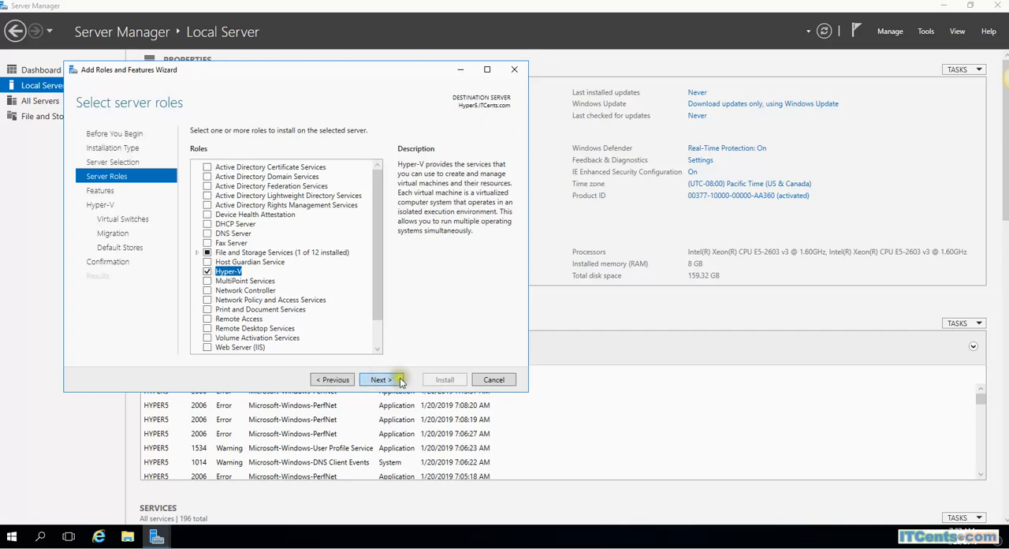
left_click(396, 379)
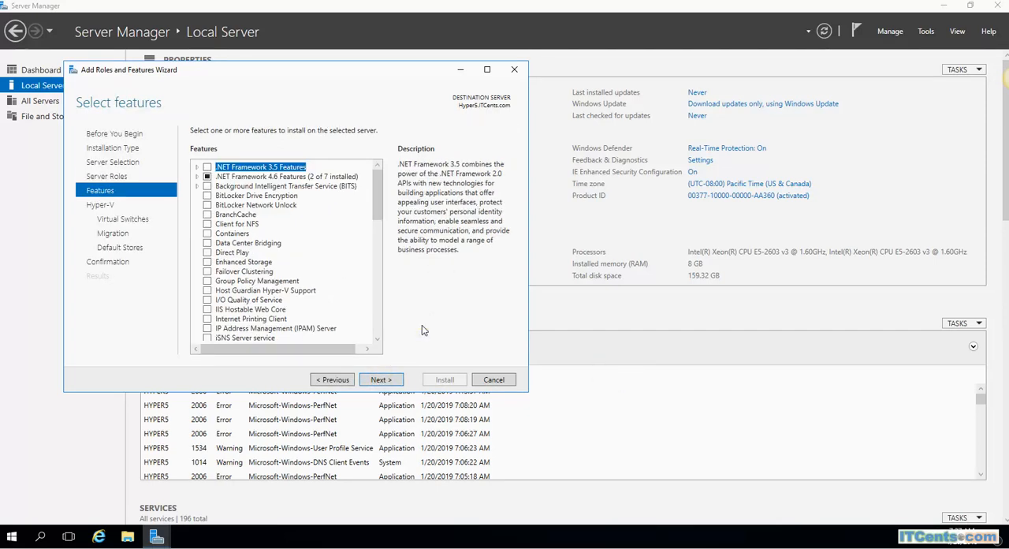
left_click(381, 379)
left_click(381, 380)
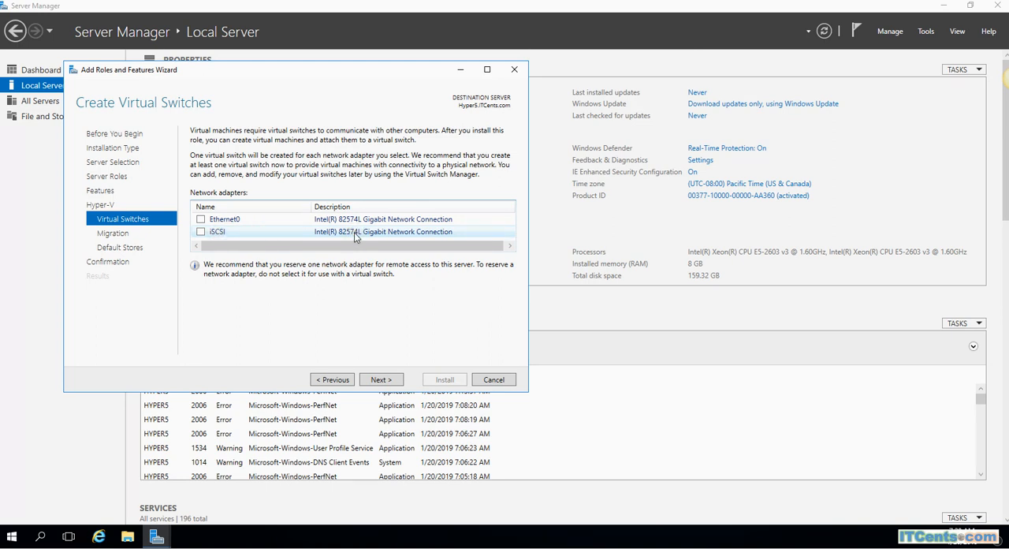
Choose Ethernet0 for the virtual switch and allow live migrations of virtual machines using CredSSP authentication
left_click(201, 219)
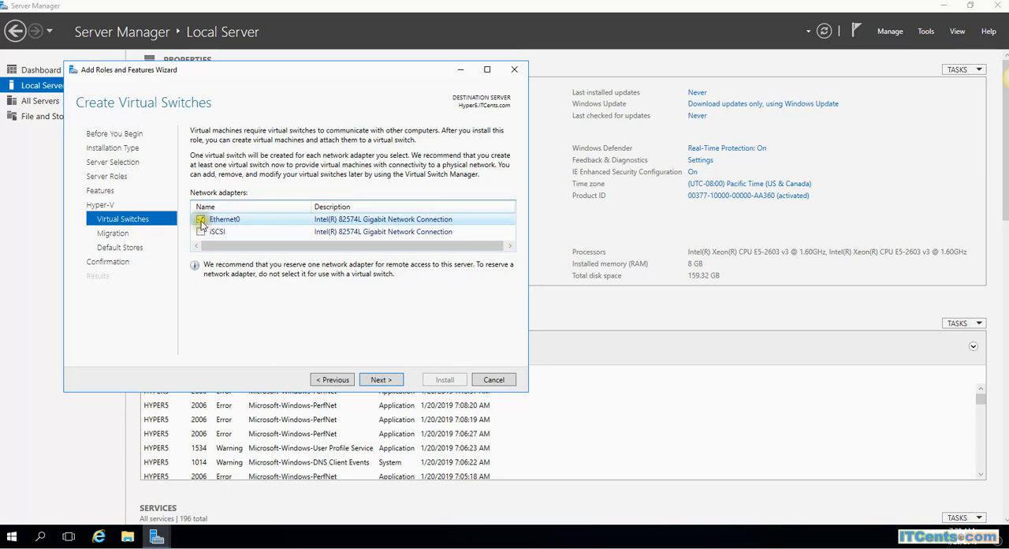
left_click(389, 387)
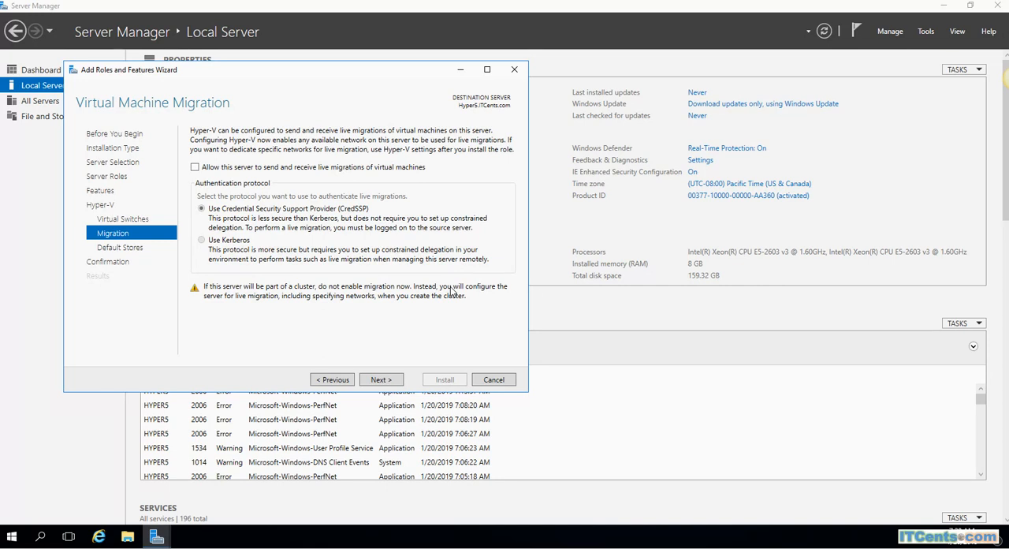
left_click(194, 167)
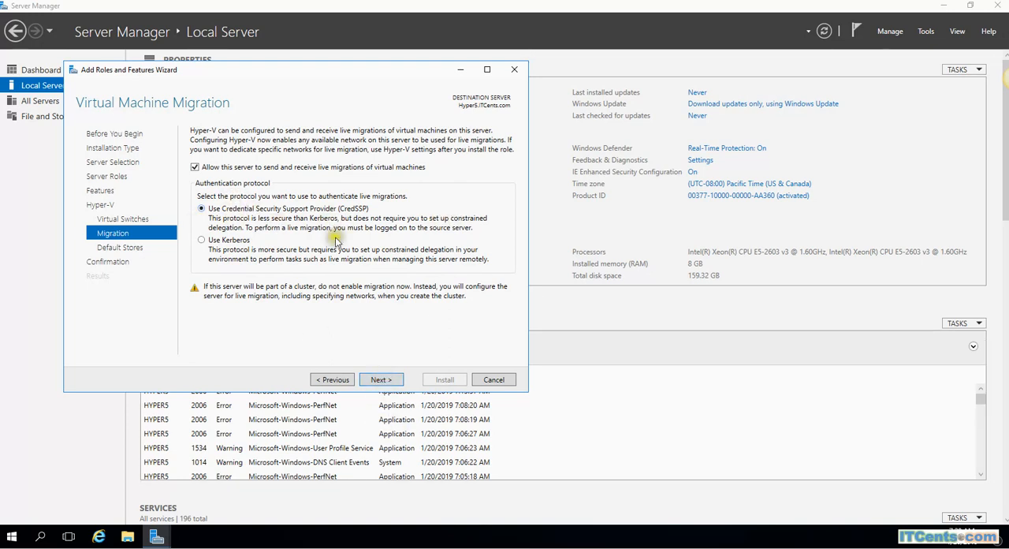
left_click(380, 380)
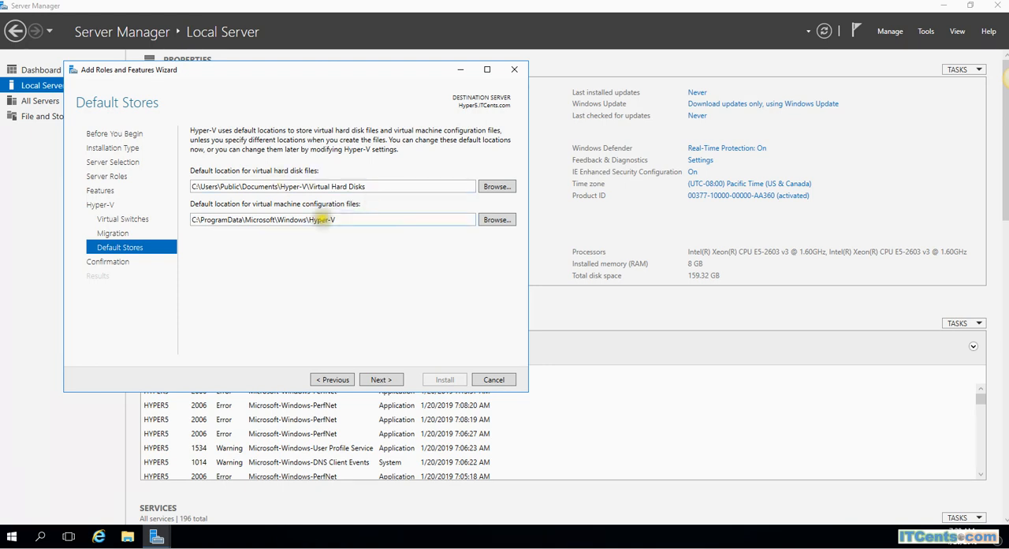
Set the default location for virtual hard disk files to E:\VMS\VHD
left_click(495, 189)
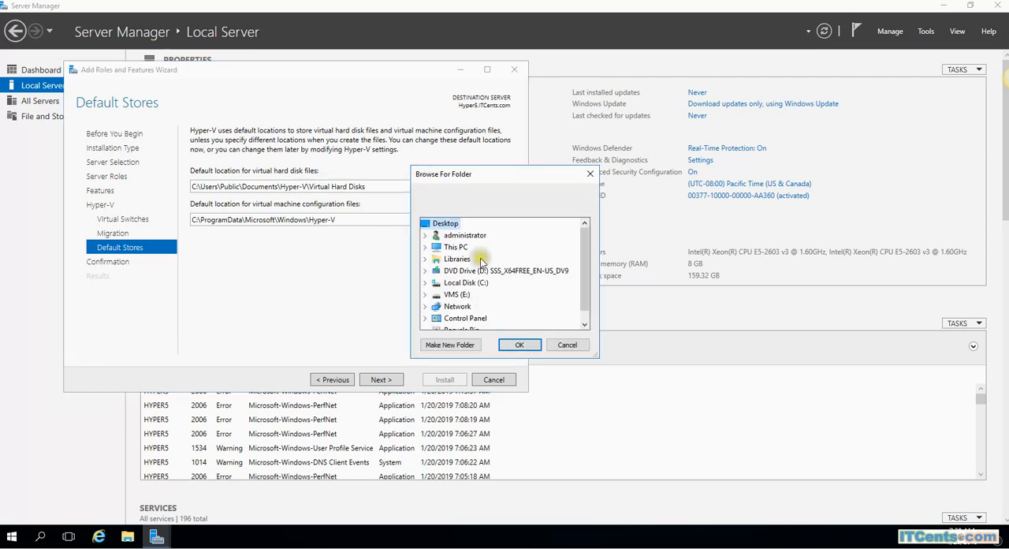
double_click(434, 297)
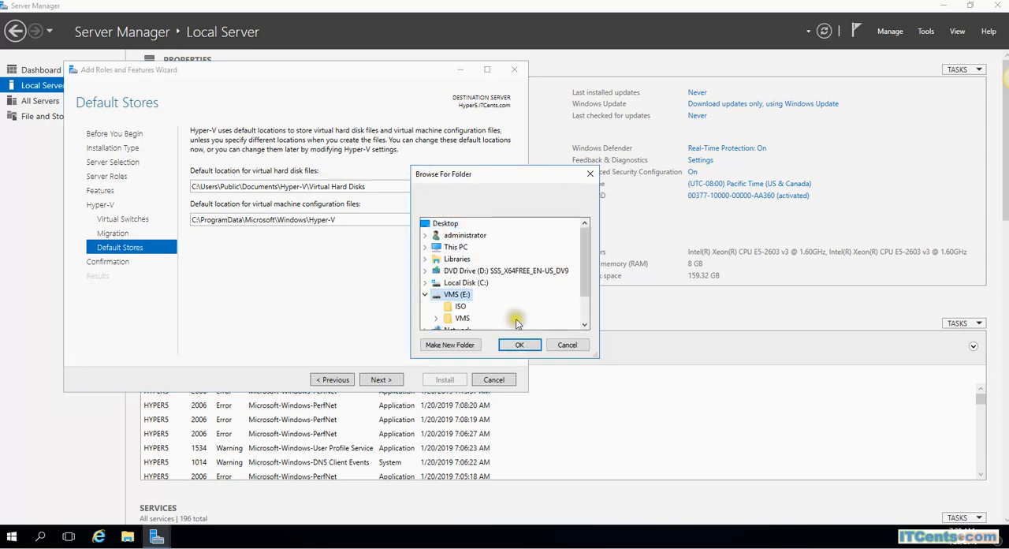
double_click(461, 317)
left_click(475, 307)
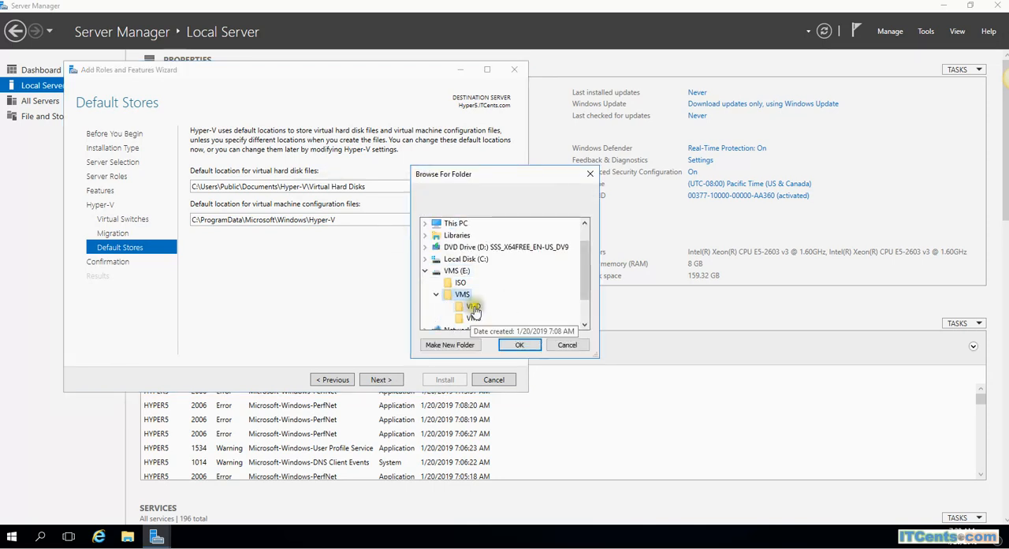
left_click(519, 344)
left_click_drag(259, 186, 193, 188)
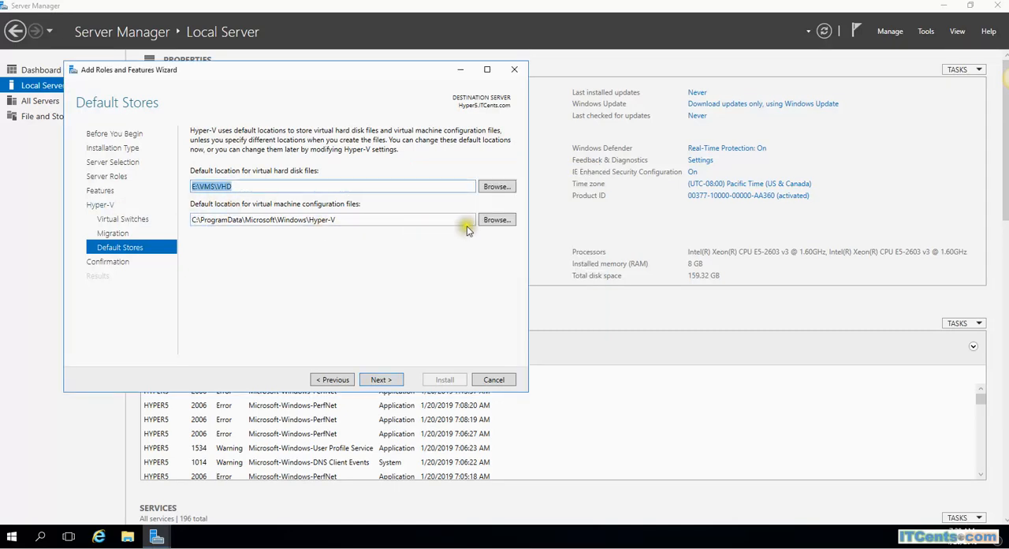
Set the default location for virtual machine configuration files to E:\VMS\VMS and proceed to the confirmation page
left_click(499, 221)
double_click(477, 295)
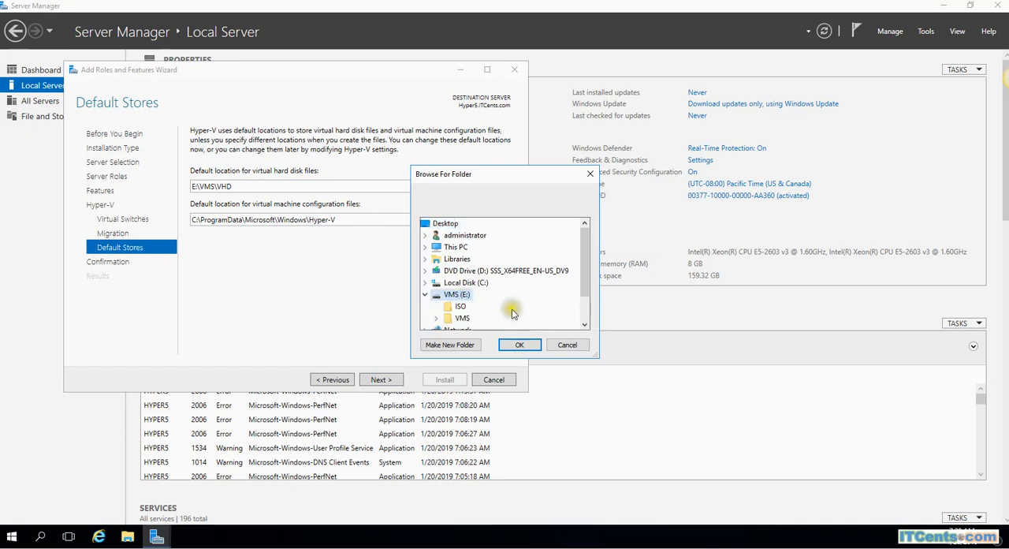
double_click(474, 320)
left_click(474, 318)
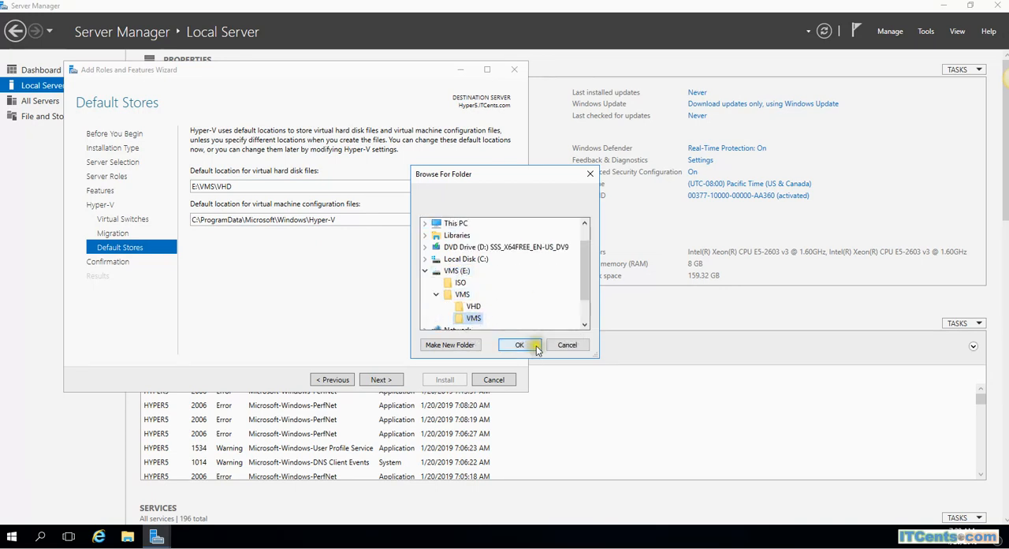
left_click(521, 346)
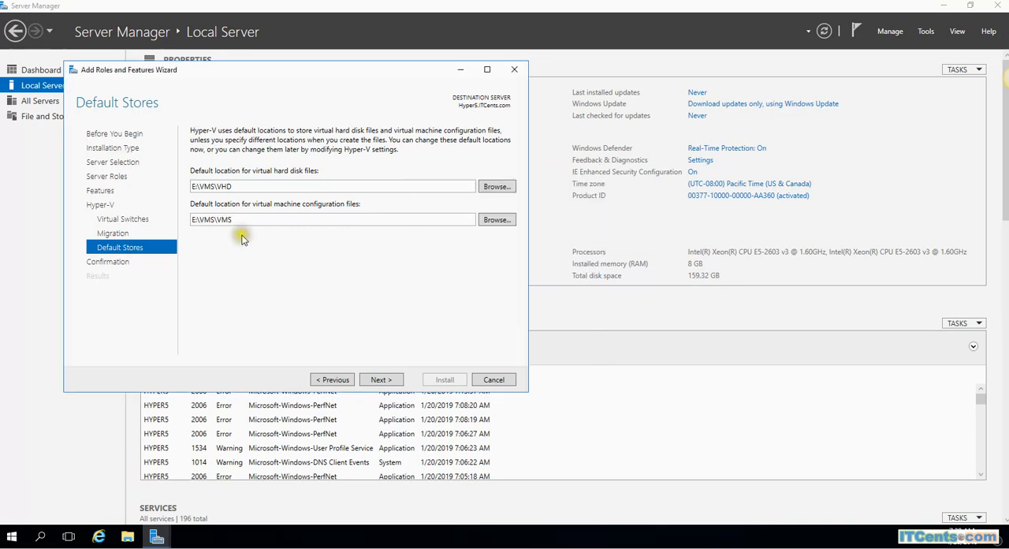
left_click(381, 379)
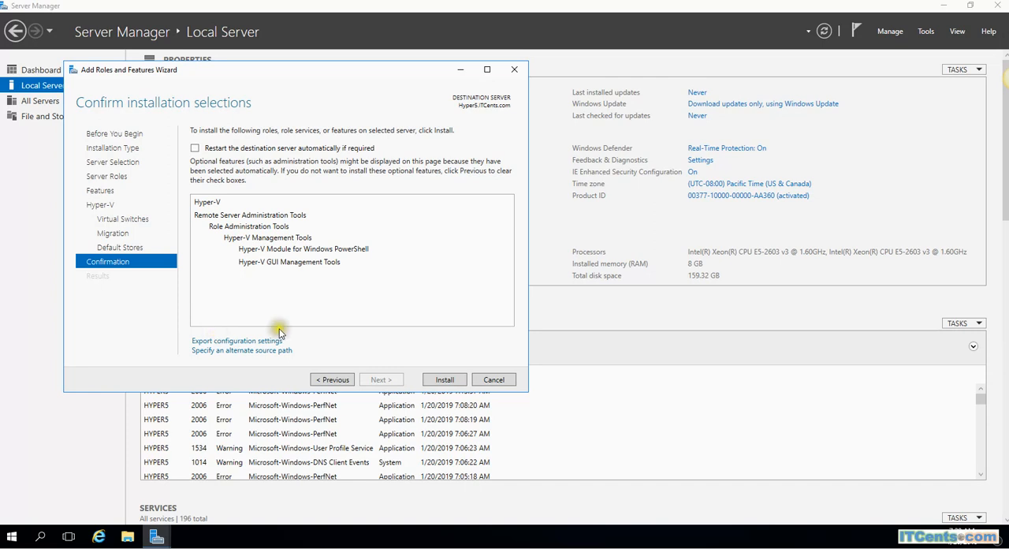
Allow the destination server to restart automatically if required and install the Hyper-V role
left_click(233, 148)
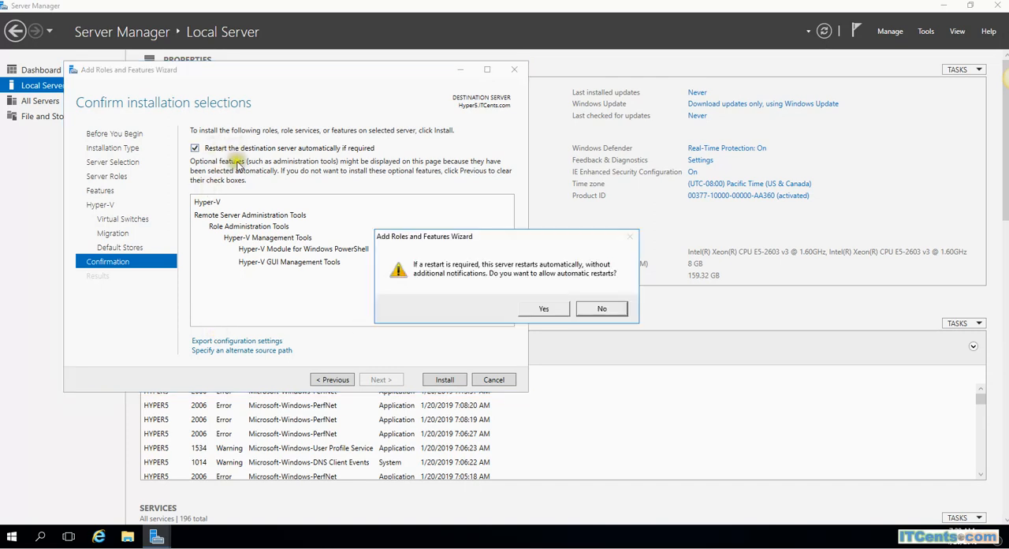
left_click(544, 308)
left_click(444, 379)
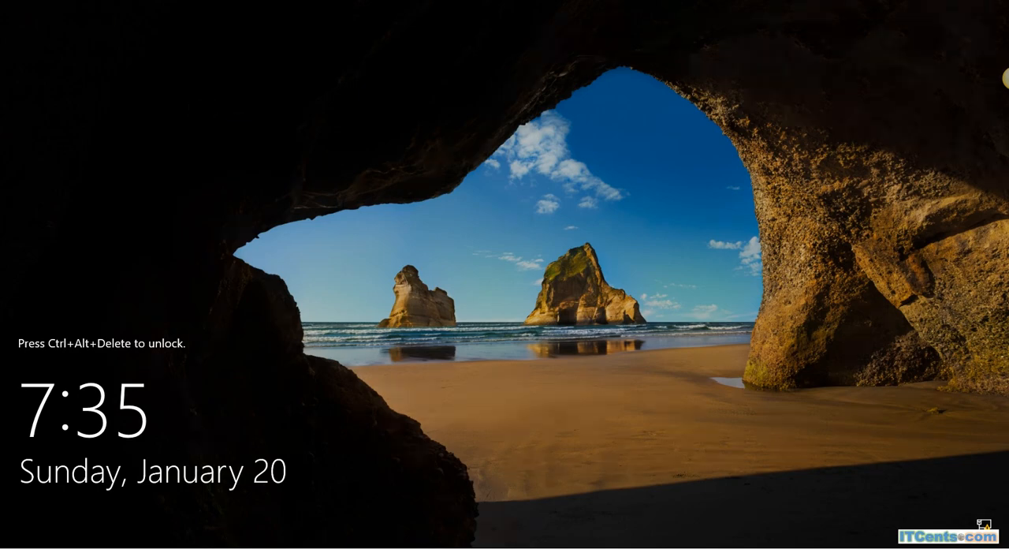
Sign in to the server with the administrator account password and close the Add Roles and Features Wizard
key("ctrl+alt+Delete")
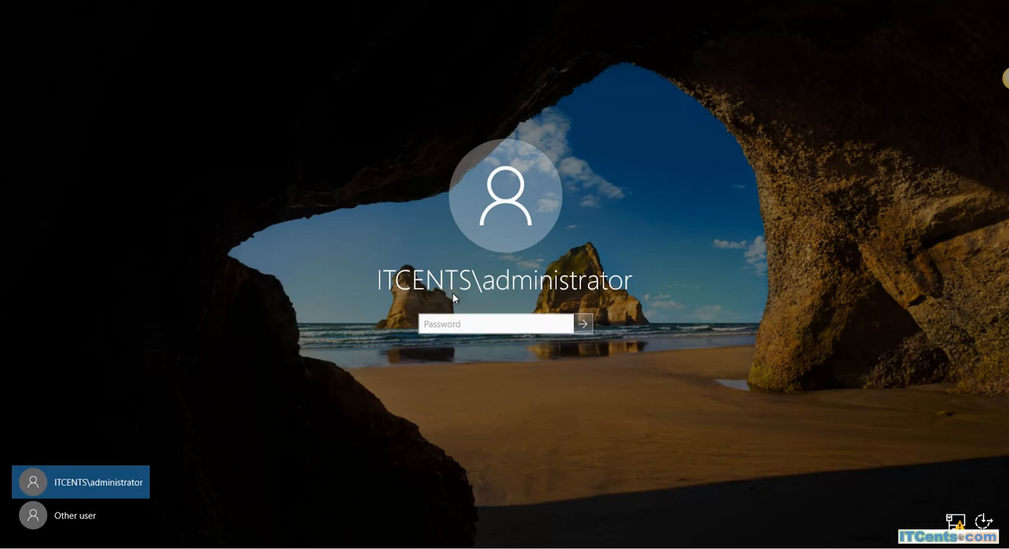
type("********")
key("Return")
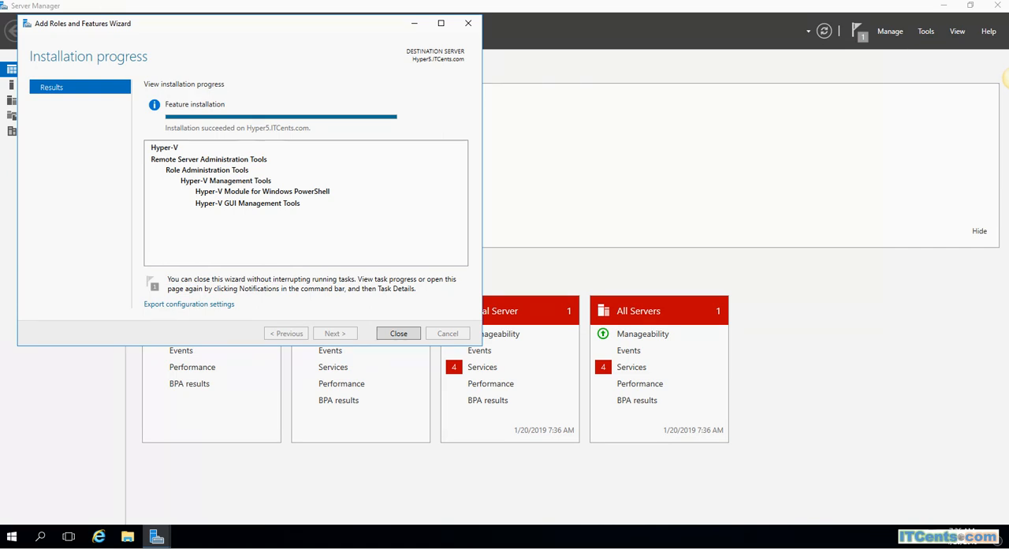
left_click(398, 333)
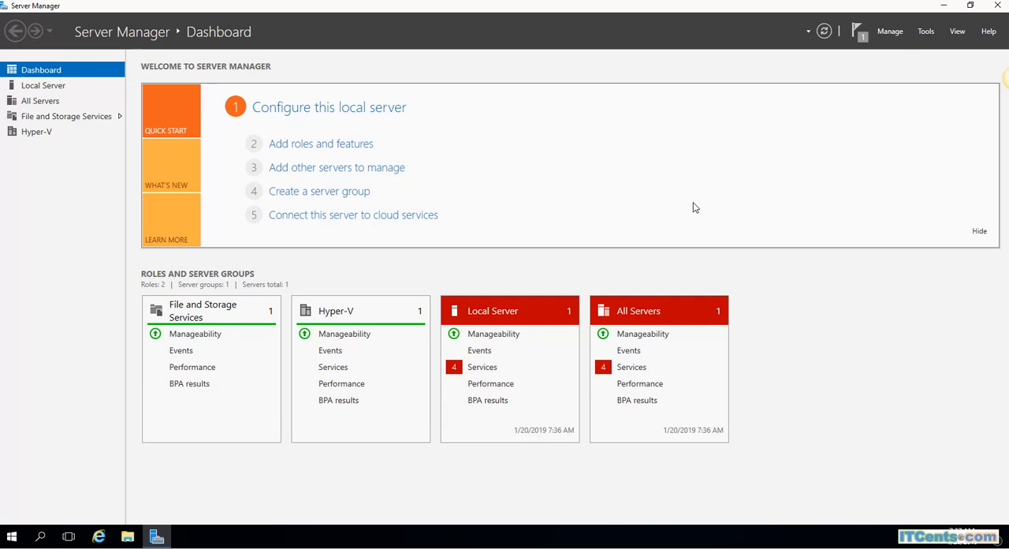
Show the local server's properties, then open Hyper-V Manager maximized and select the HYPER5 host
left_click(41, 86)
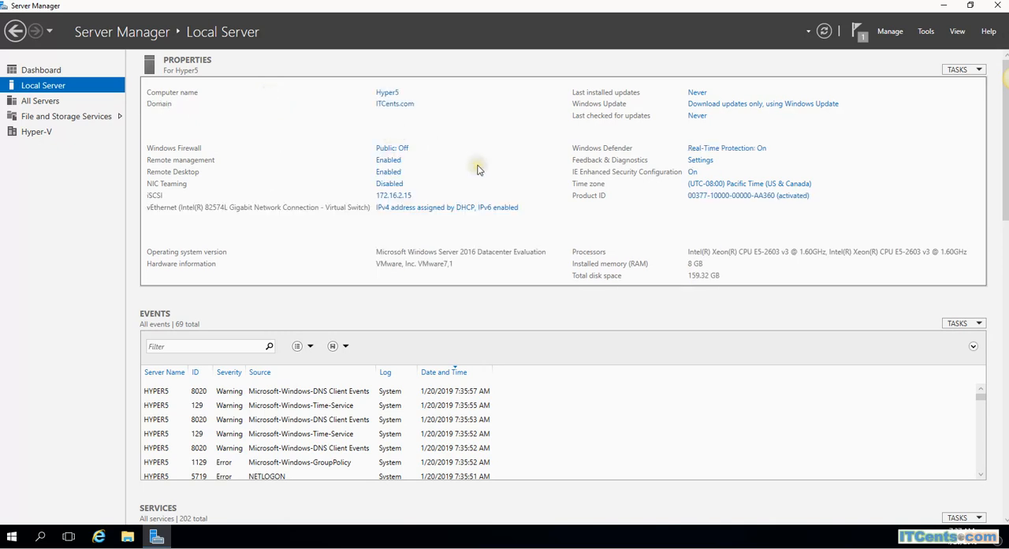
left_click(931, 38)
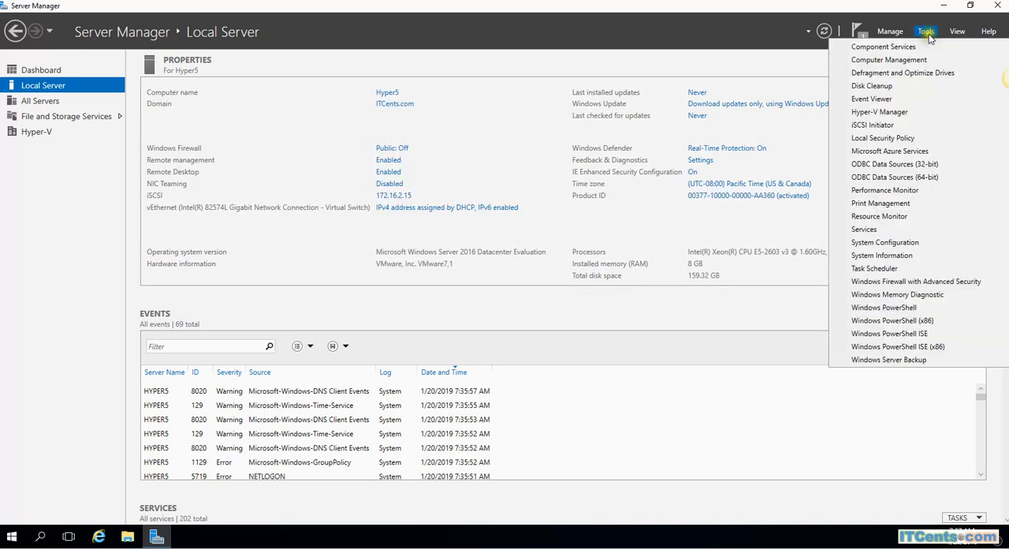
left_click(882, 109)
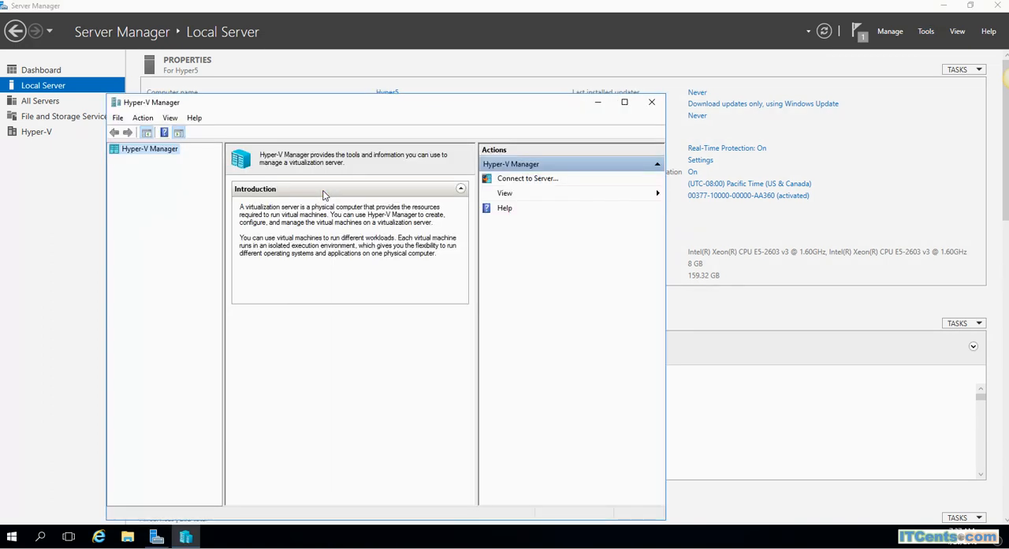
left_click(624, 102)
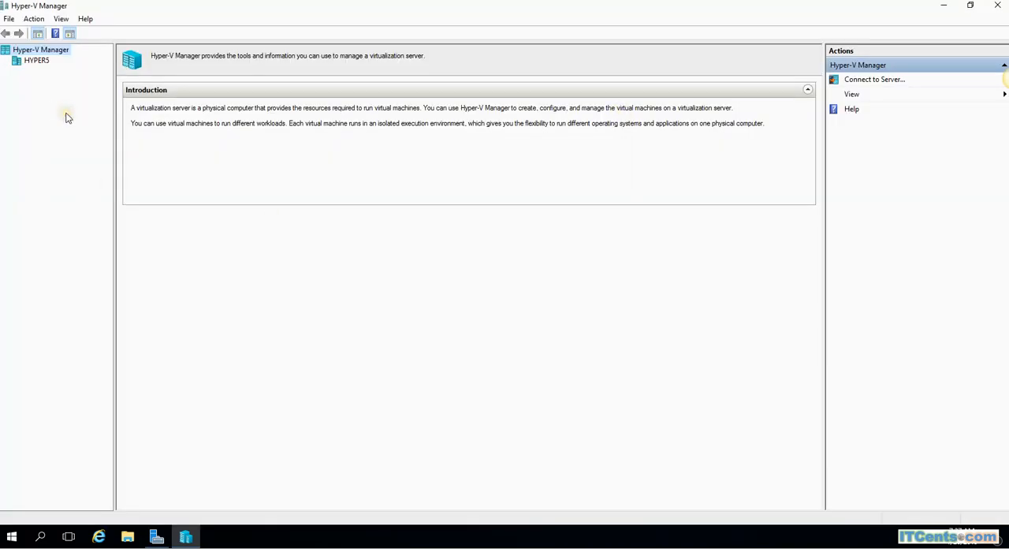
left_click(35, 61)
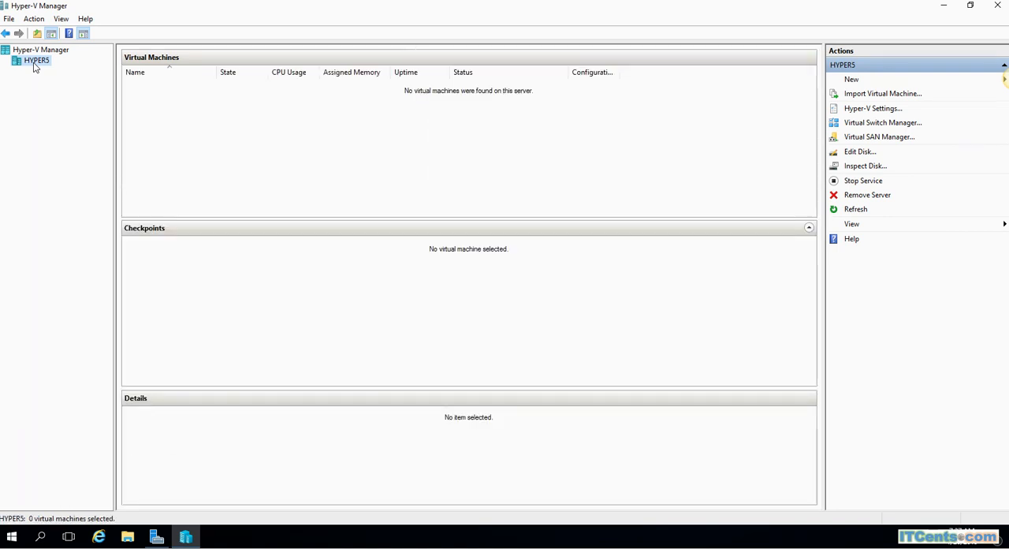
Review the virtual hard disk, virtual machine and migration pages of HYPER5's Hyper-V settings, then close them without changes
right_click(38, 63)
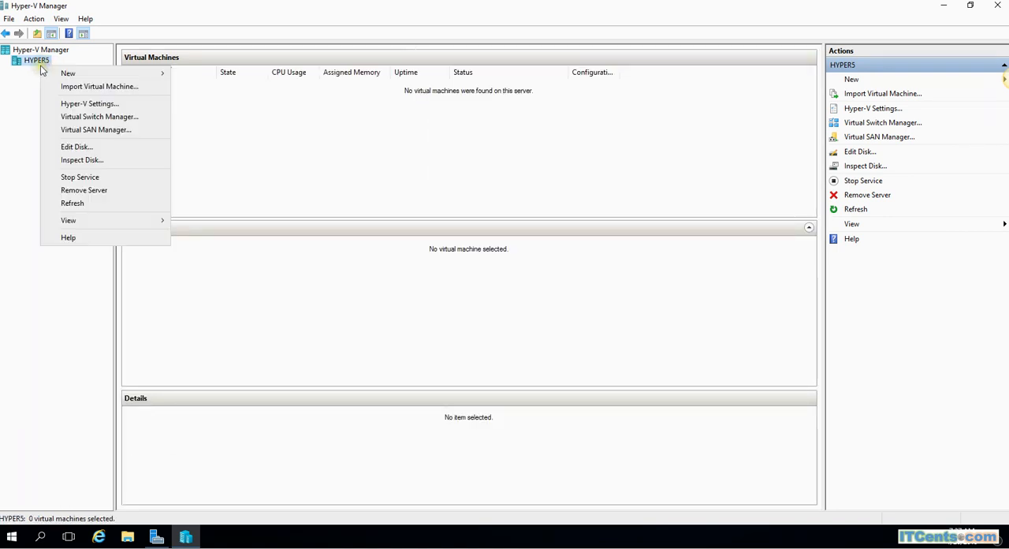
left_click(90, 103)
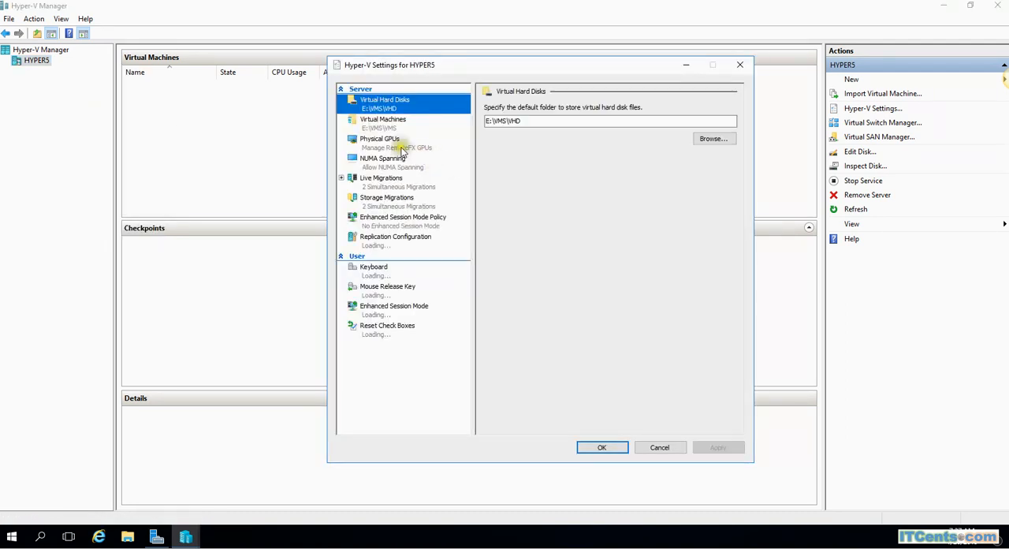
left_click(374, 128)
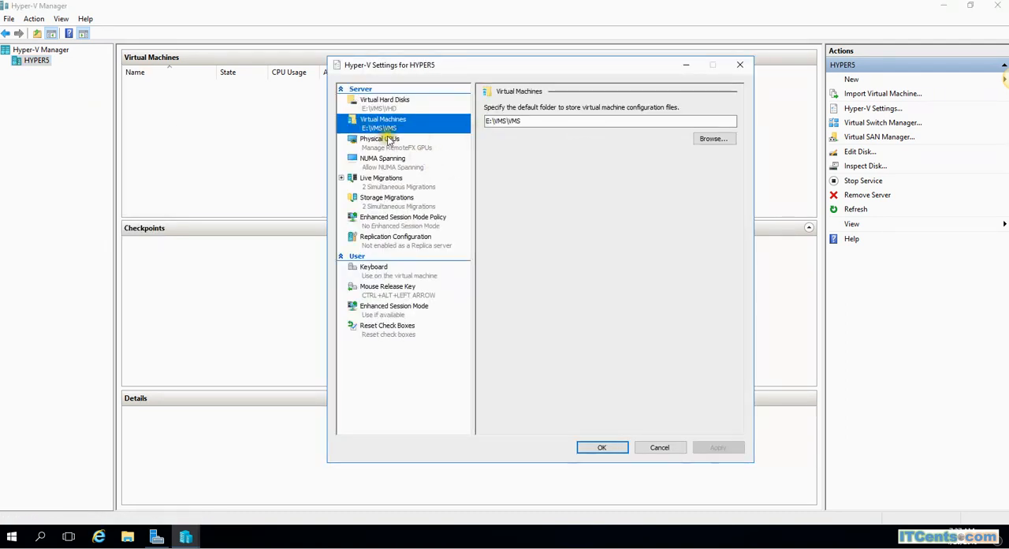
left_click(381, 105)
left_click(383, 128)
left_click(382, 106)
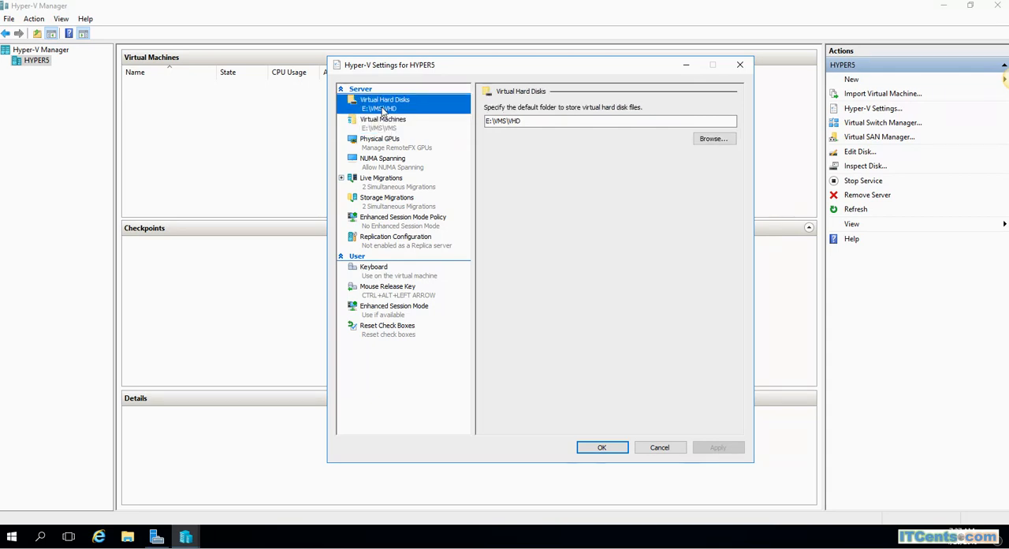
left_click(378, 126)
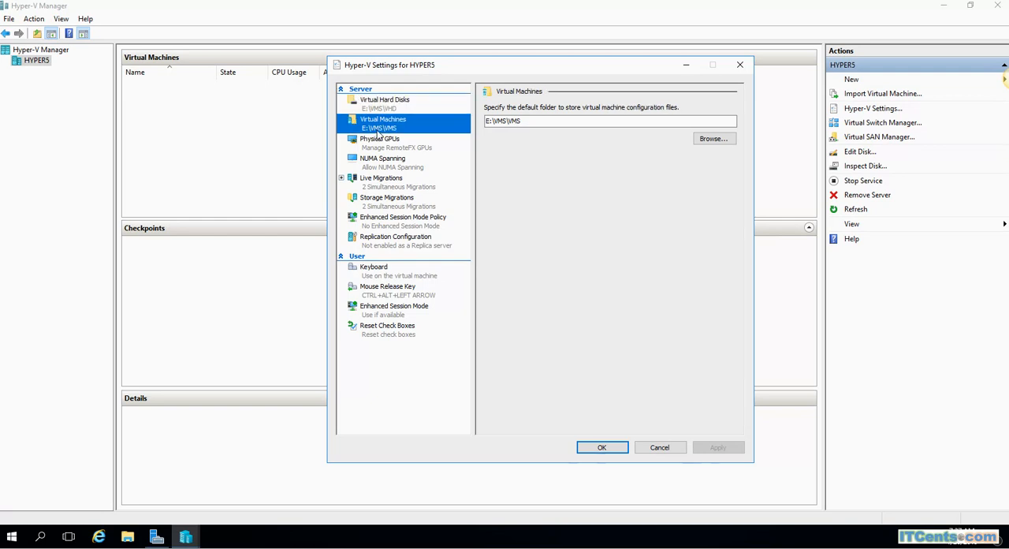
left_click(422, 105)
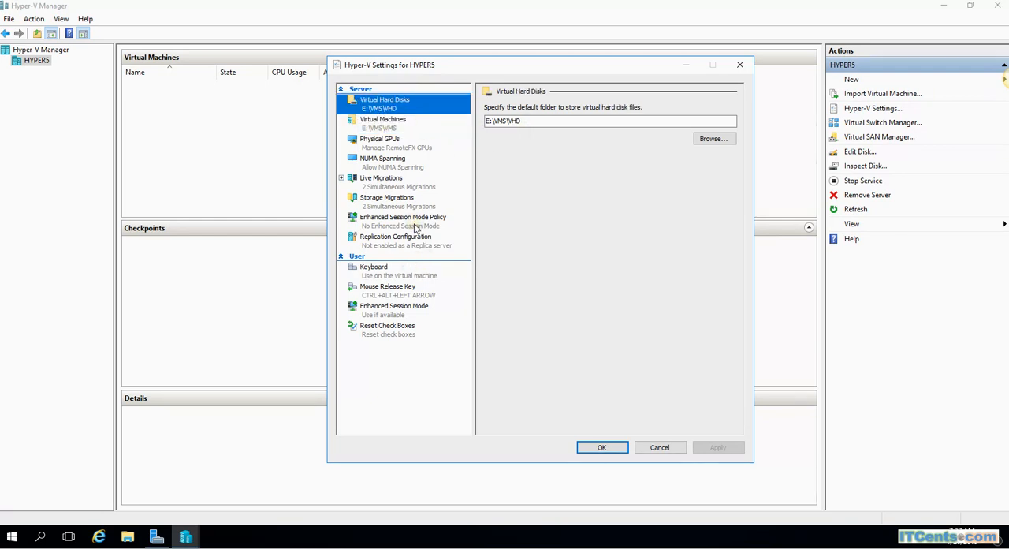
left_click(400, 200)
left_click(398, 189)
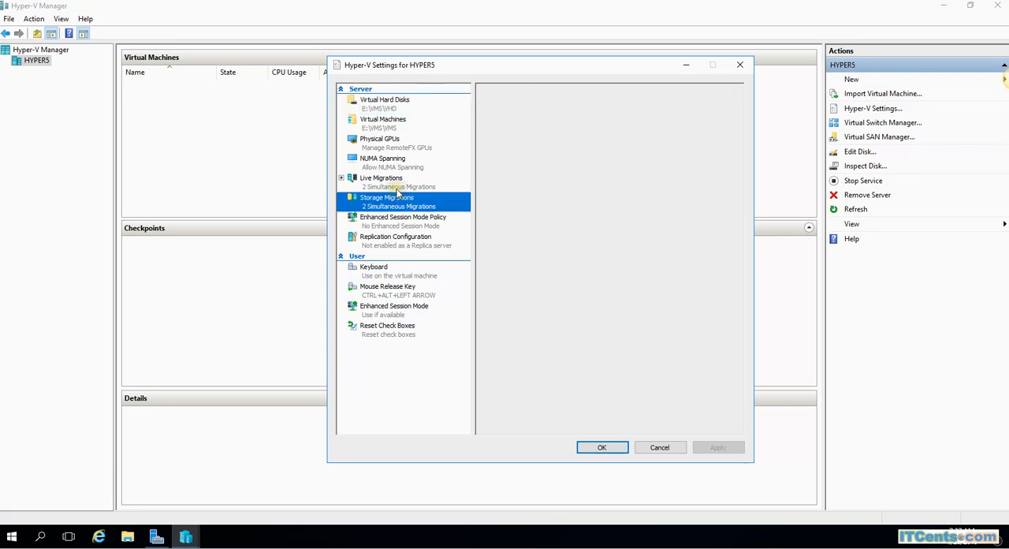
left_click(740, 64)
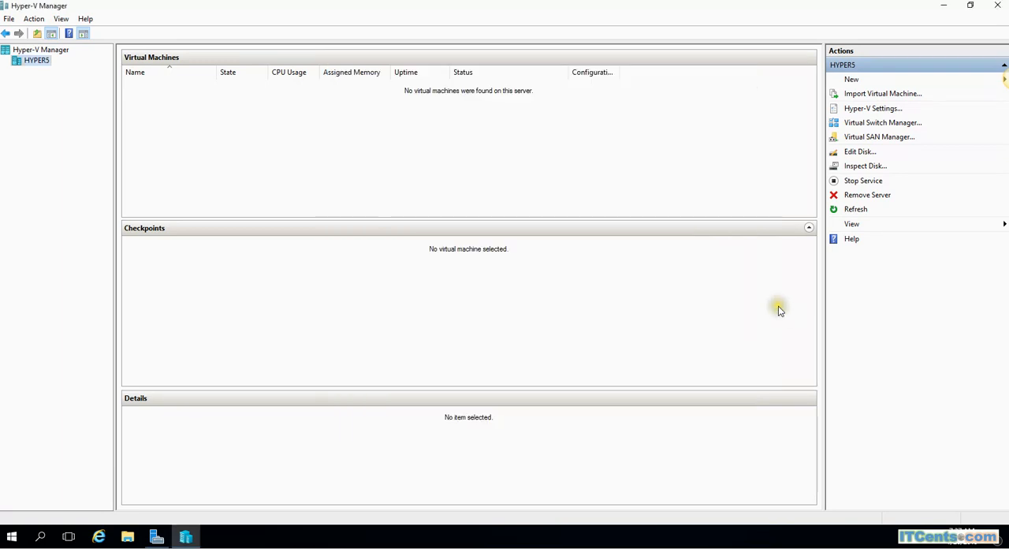